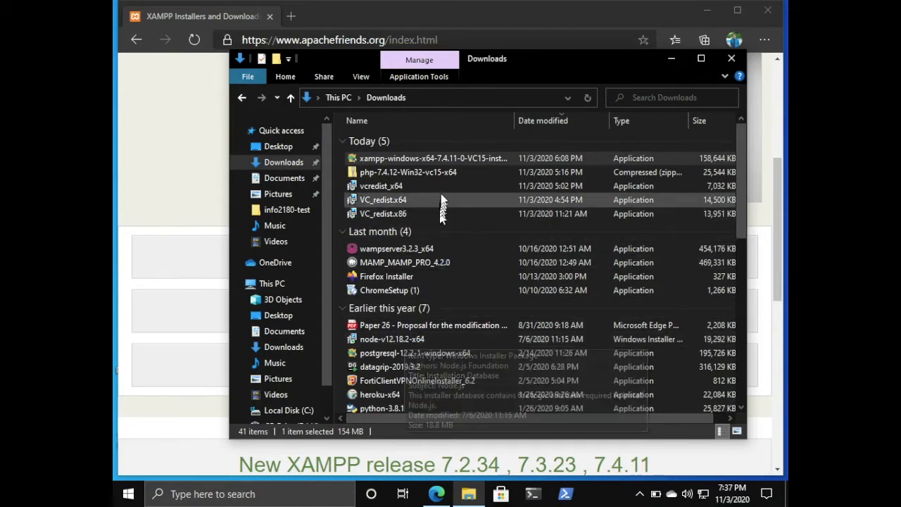
# Run the downloaded XAMPP installer and acknowledge the User Account Control warning.
pyautogui.doubleClick(452, 160)
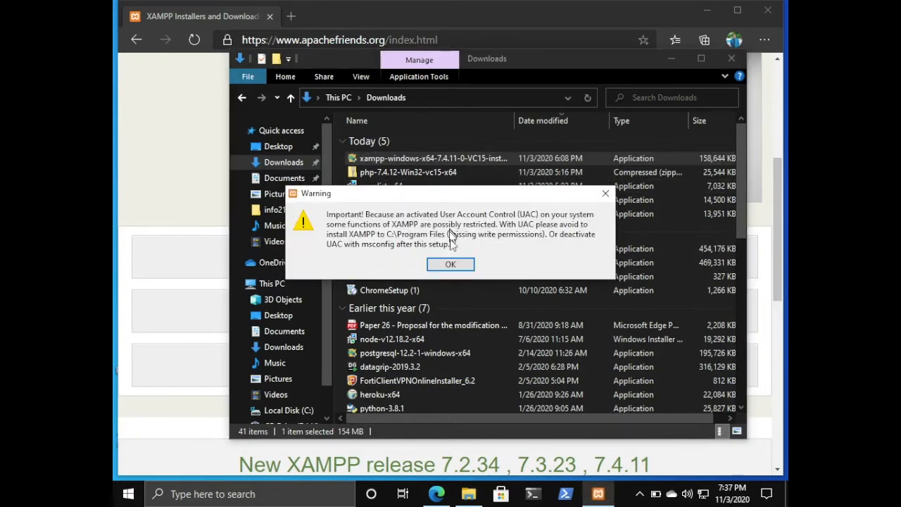
pyautogui.click(452, 264)
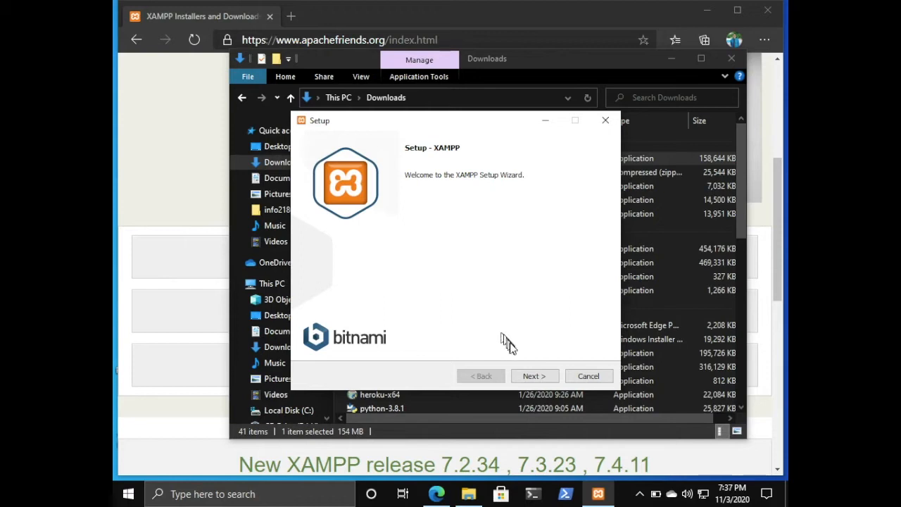
# Start the setup wizard and deselect FileZilla FTP Server, Mercury Mail Server, Tomcat, Perl, Webalizer and Fake Sendmail components.
pyautogui.click(526, 378)
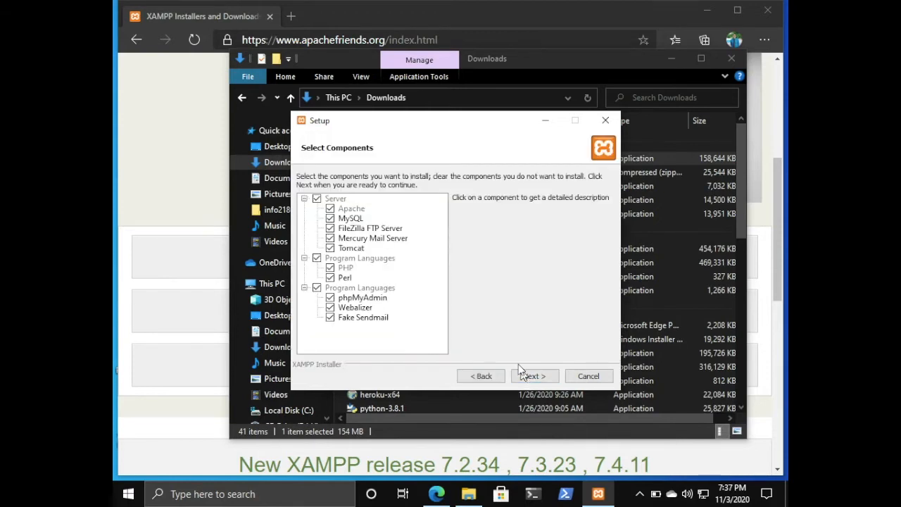
pyautogui.click(337, 228)
pyautogui.click(339, 237)
pyautogui.click(337, 248)
pyautogui.click(332, 278)
pyautogui.click(330, 308)
pyautogui.click(331, 318)
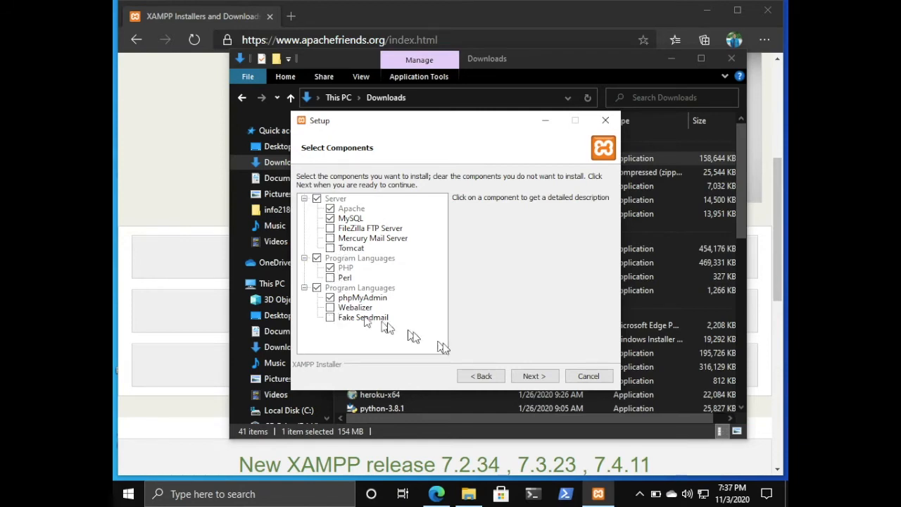
pyautogui.click(534, 376)
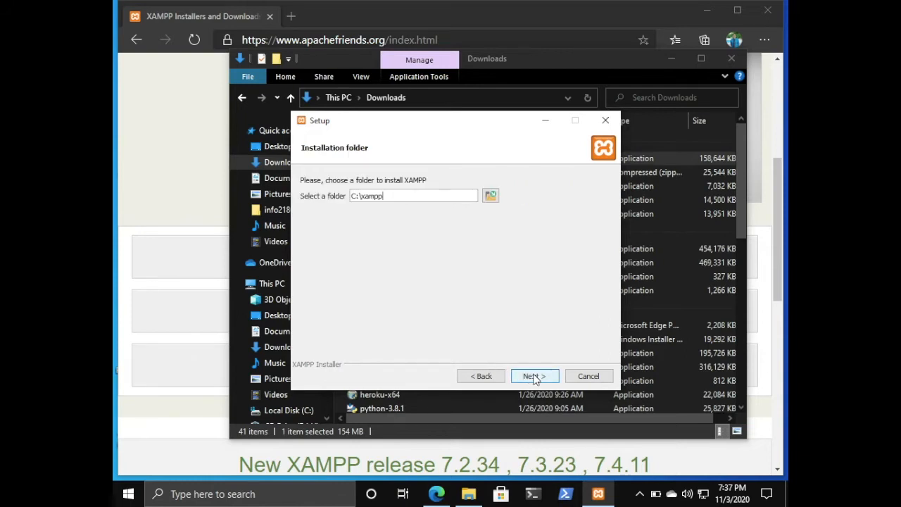
# Install XAMPP into C:\xampp with Learn more about Bitnami unticked, finishing the wizard with the Control Panel launch option on.
pyautogui.click(534, 377)
pyautogui.click(534, 377)
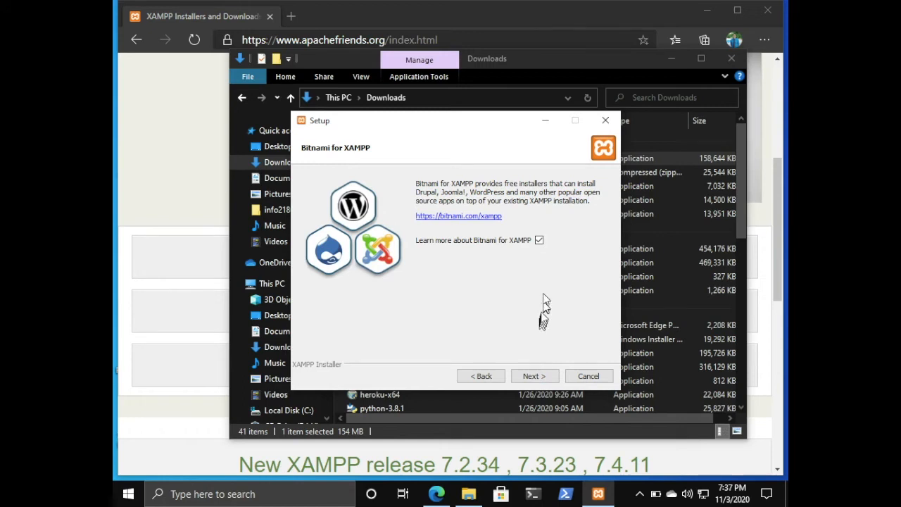
pyautogui.click(539, 241)
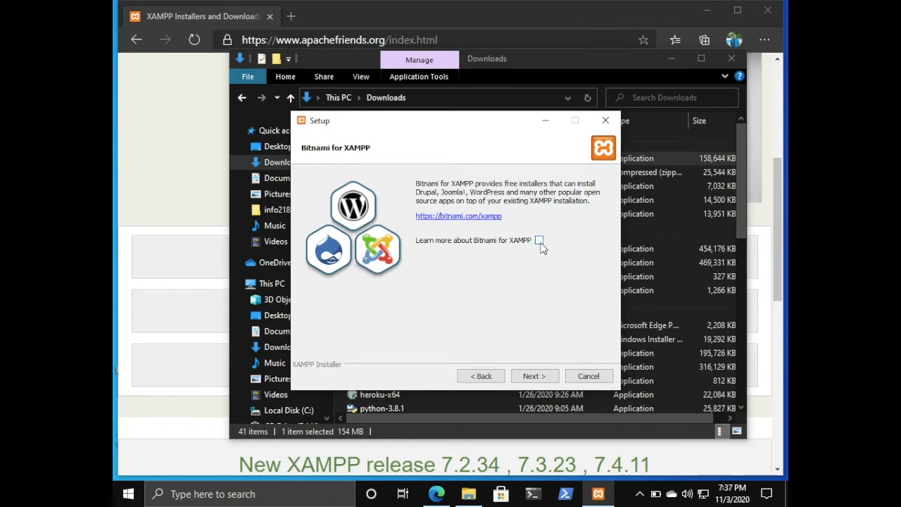
pyautogui.click(534, 377)
pyautogui.click(534, 376)
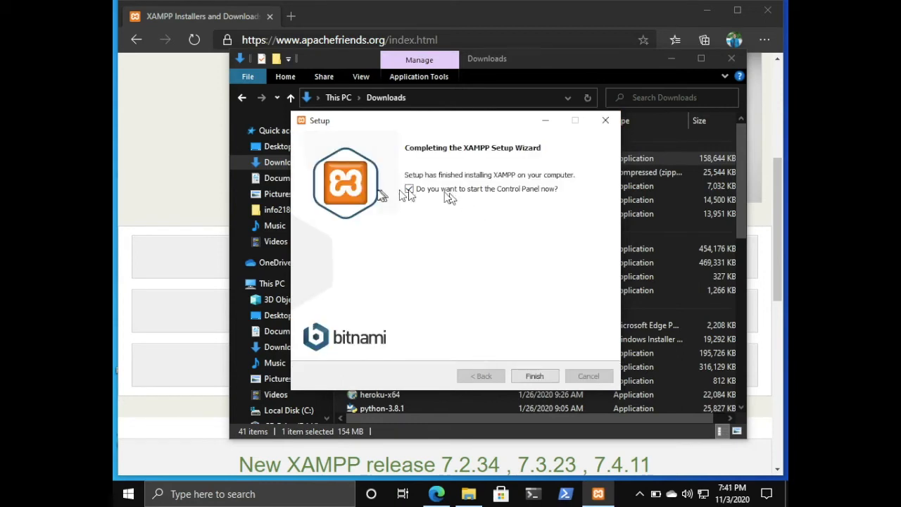
pyautogui.click(525, 372)
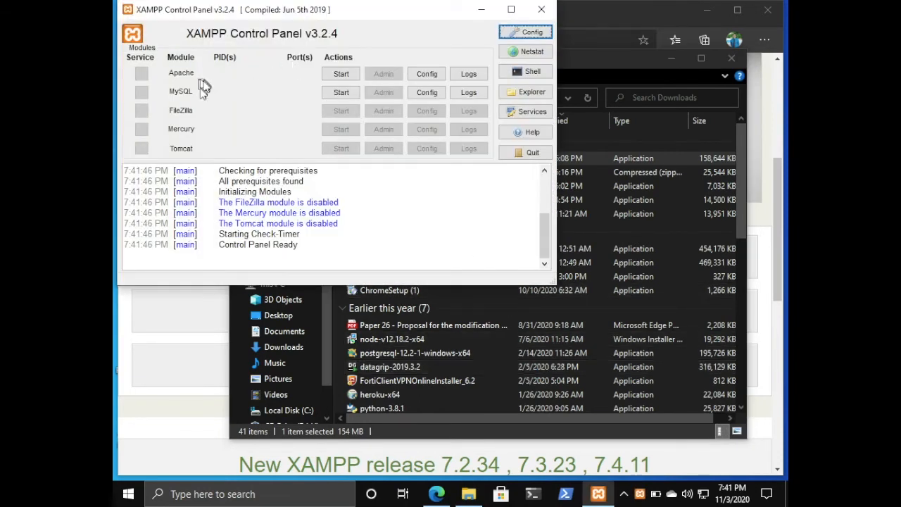
# Start the Apache and MySQL modules, allowing mysqld access through the firewall on private networks.
pyautogui.click(347, 77)
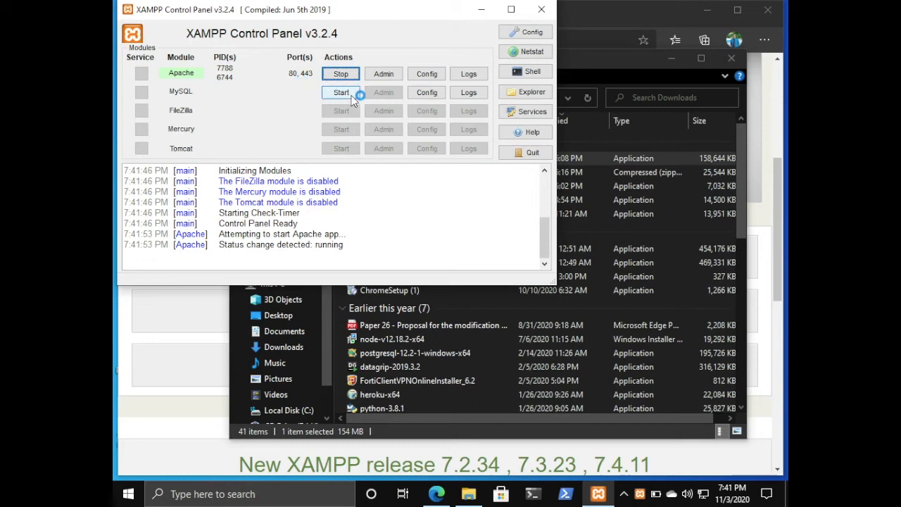
pyautogui.click(349, 95)
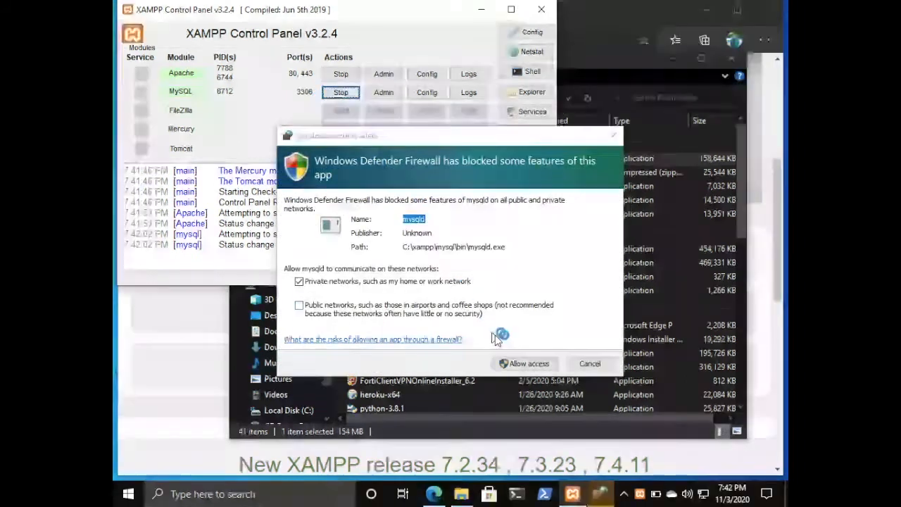
pyautogui.click(517, 362)
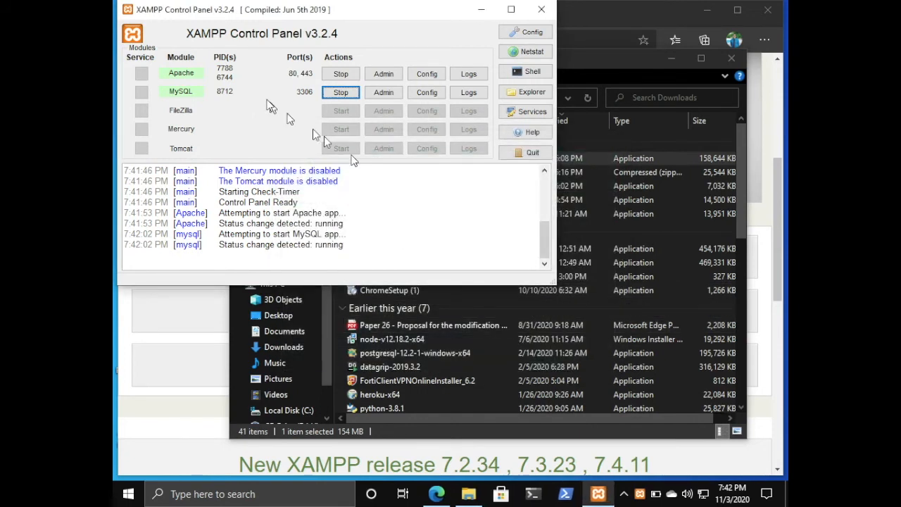
# Open the XAMPP installation folder and create a new folder named info2180-test inside htdocs.
pyautogui.click(526, 95)
pyautogui.click(528, 96)
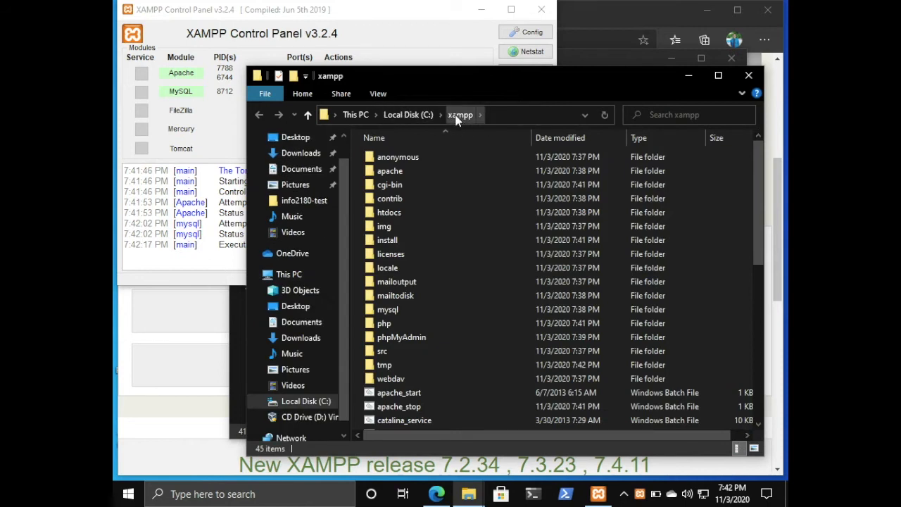
pyautogui.doubleClick(394, 212)
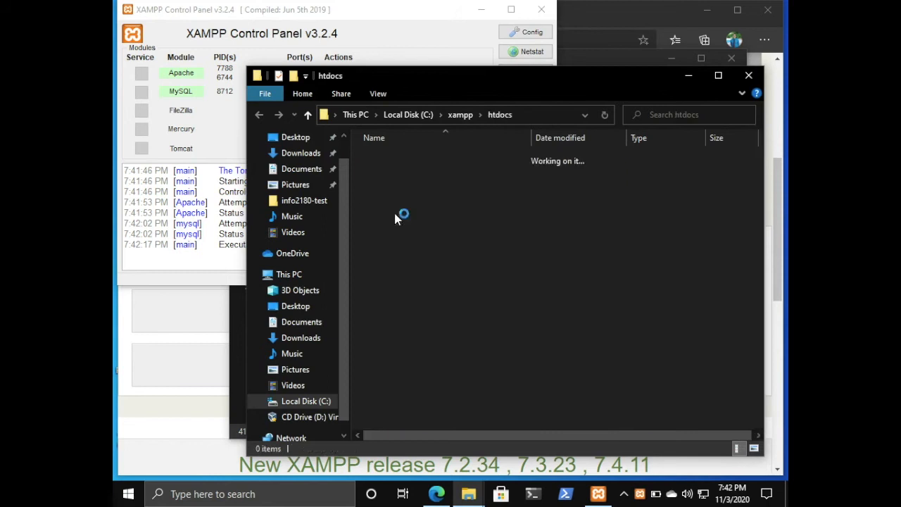
pyautogui.rightClick(436, 294)
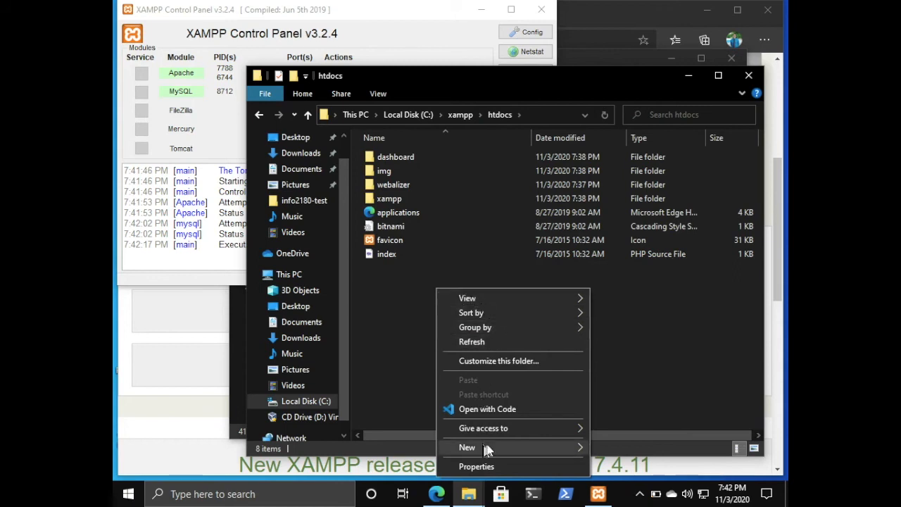
pyautogui.moveTo(500, 448)
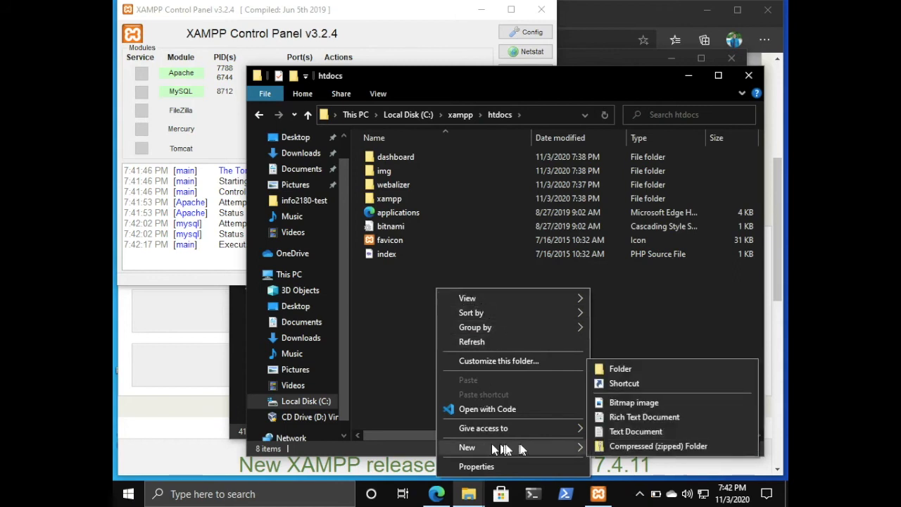
pyautogui.click(618, 375)
pyautogui.write('info2180-test')
pyautogui.press('Return')
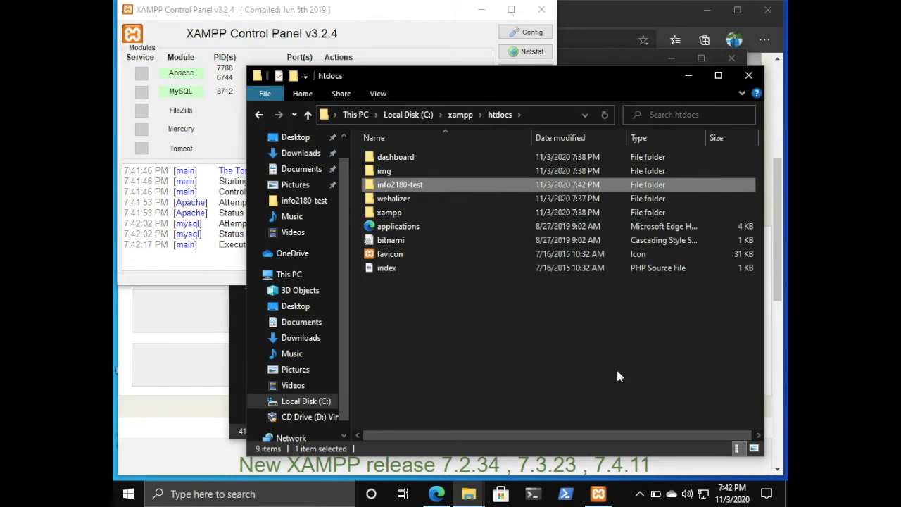
# Open the info2180-test folder in Visual Studio Code.
pyautogui.doubleClick(398, 184)
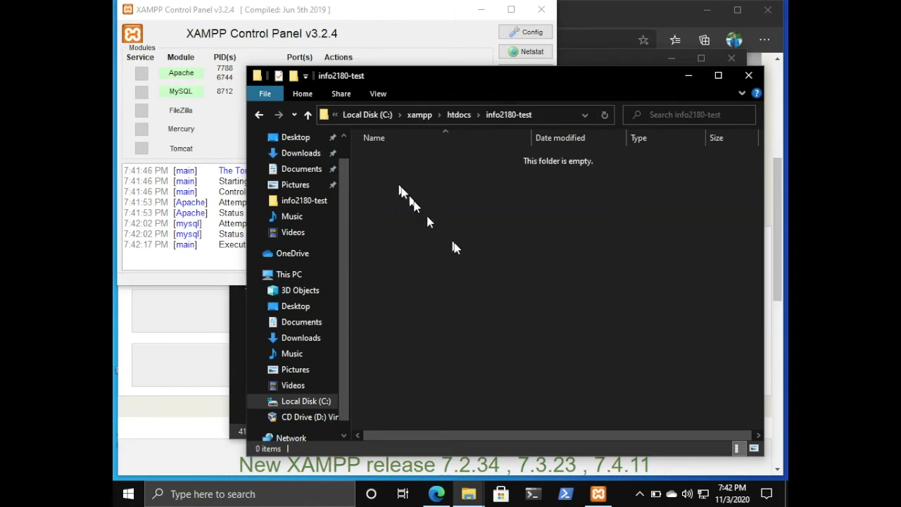
pyautogui.rightClick(466, 256)
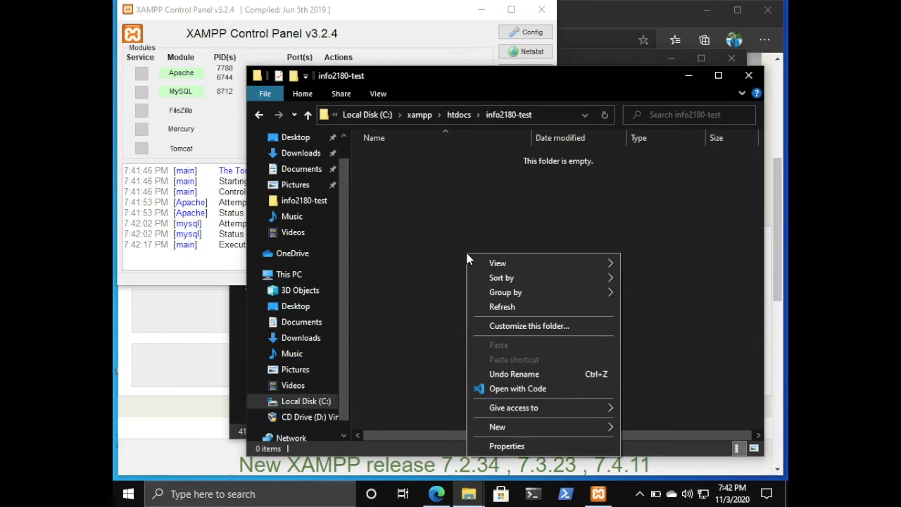
pyautogui.click(503, 389)
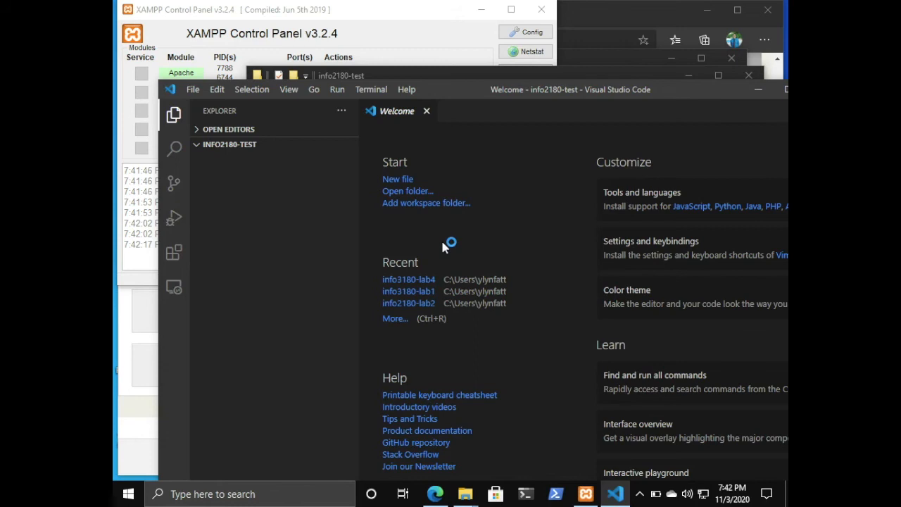
# Create a new file with a PHP block that echoes "Hello world".
pyautogui.hotkey('ctrl', 'n')
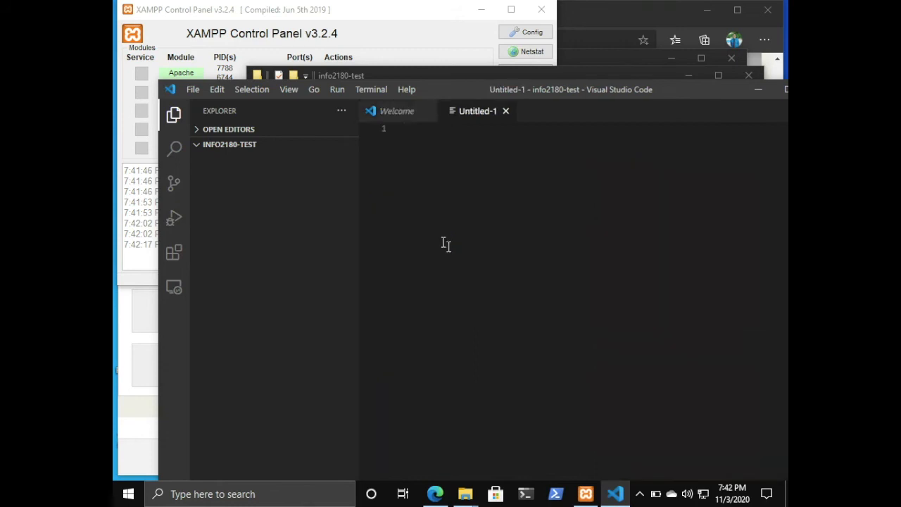
pyautogui.moveTo(437, 90); pyautogui.dragTo(390, 47)
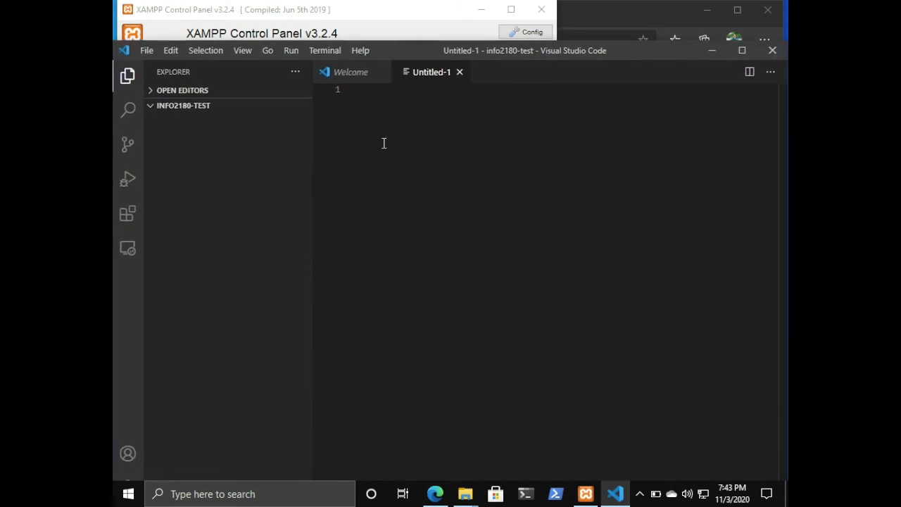
pyautogui.write('<?php')
pyautogui.press('Return')
pyautogui.press('Return')
pyautogui.write('echo')
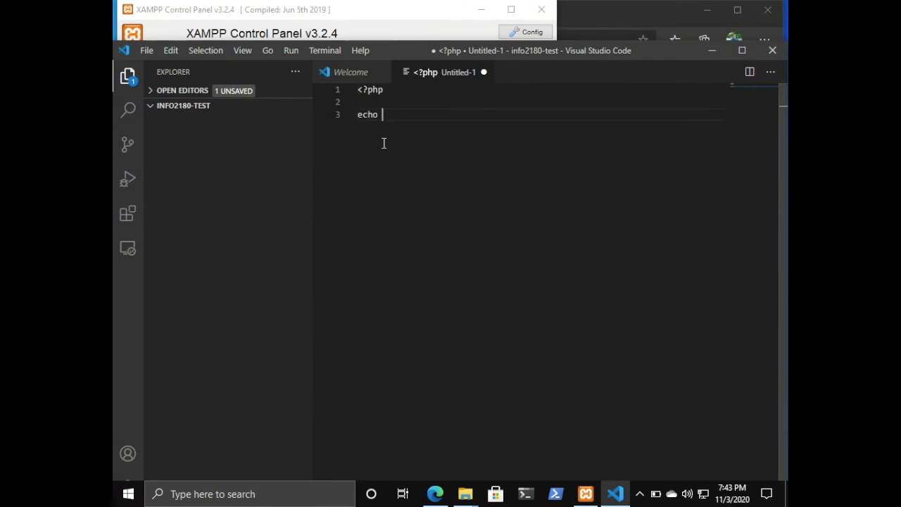
pyautogui.write(' "Hello world";')
pyautogui.press('Return')
pyautogui.press('Return')
pyautogui.write('?>')
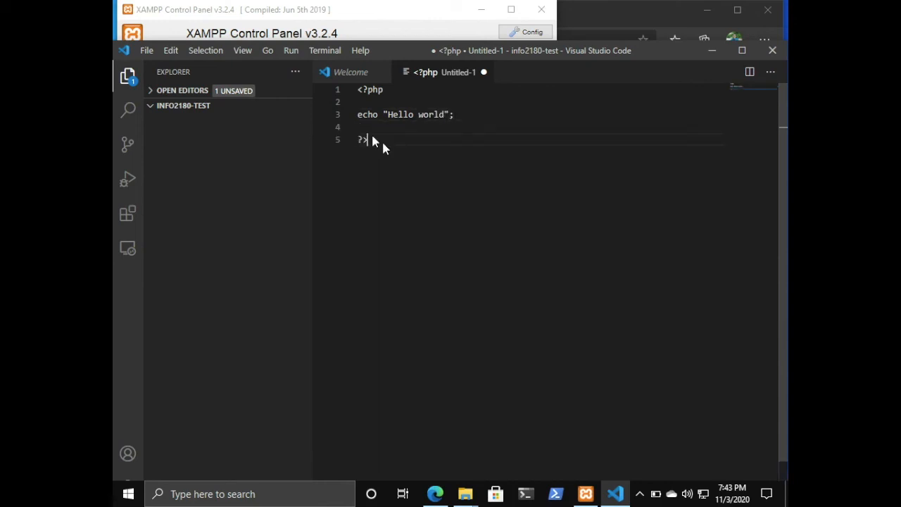
# Save the file in info2180-test as index.php with PHP as the file type.
pyautogui.hotkey('ctrl', 's')
pyautogui.write('index.php')
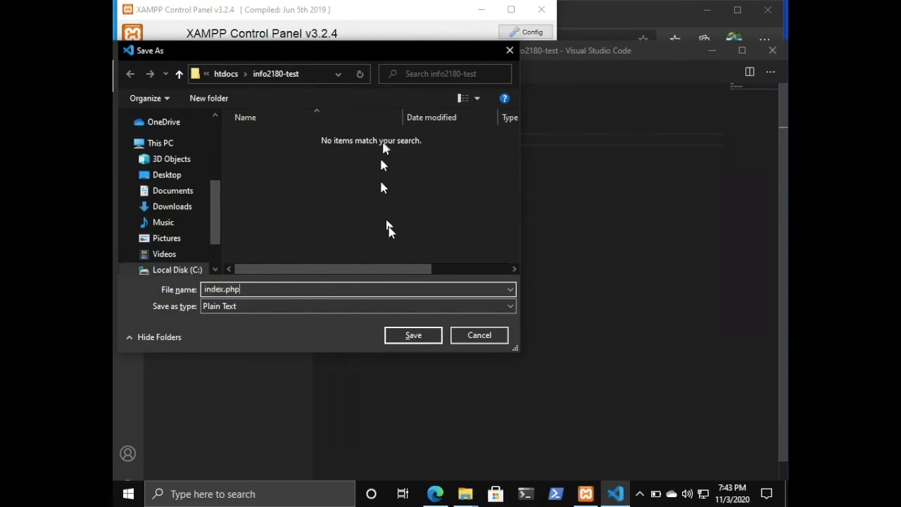
pyautogui.click(399, 309)
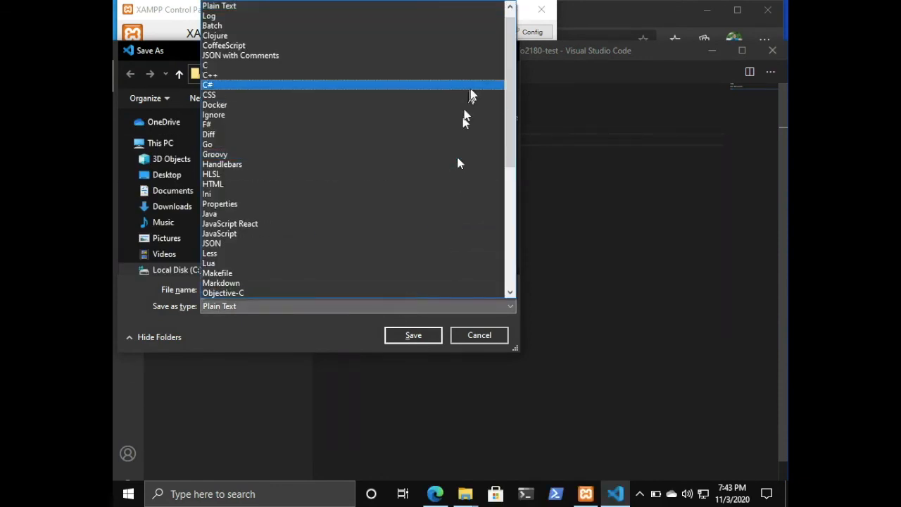
pyautogui.moveTo(514, 112); pyautogui.dragTo(504, 170)
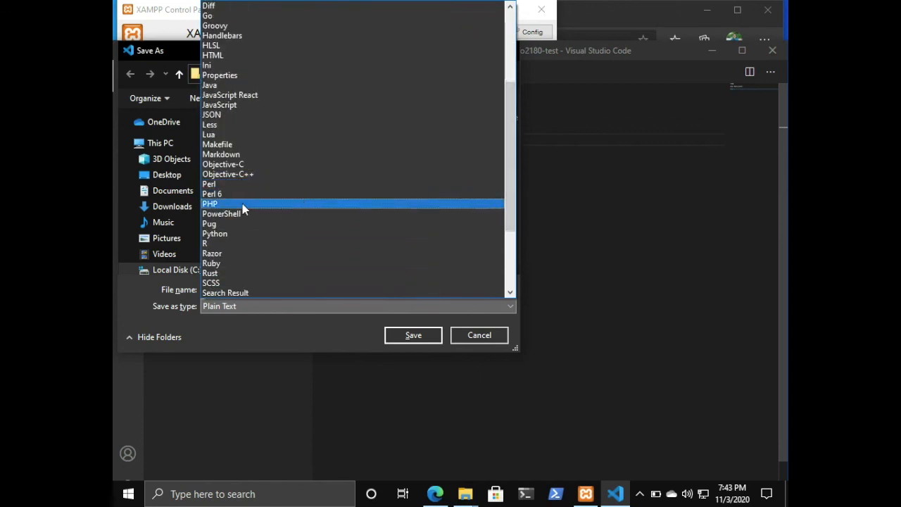
pyautogui.click(242, 204)
pyautogui.click(414, 335)
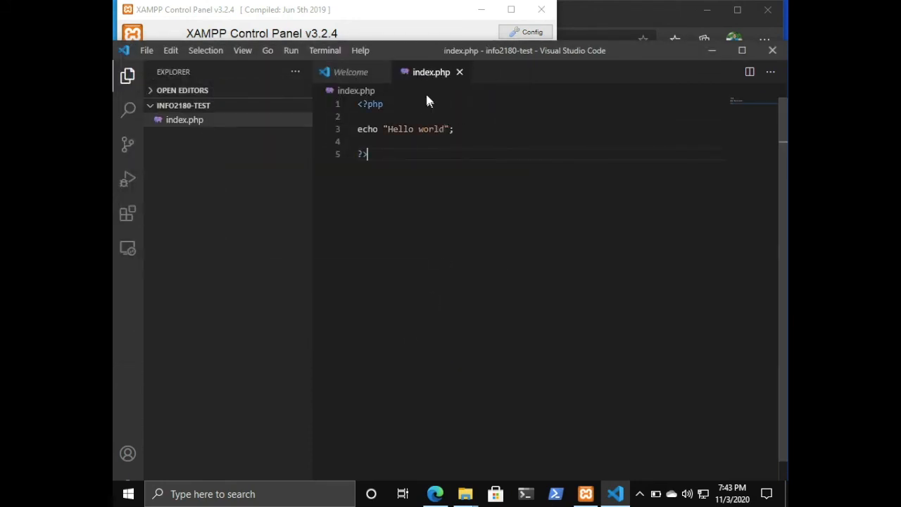
# Switch to the browser, open a new tab and enter the address localhost/info2180-test.
pyautogui.click(427, 494)
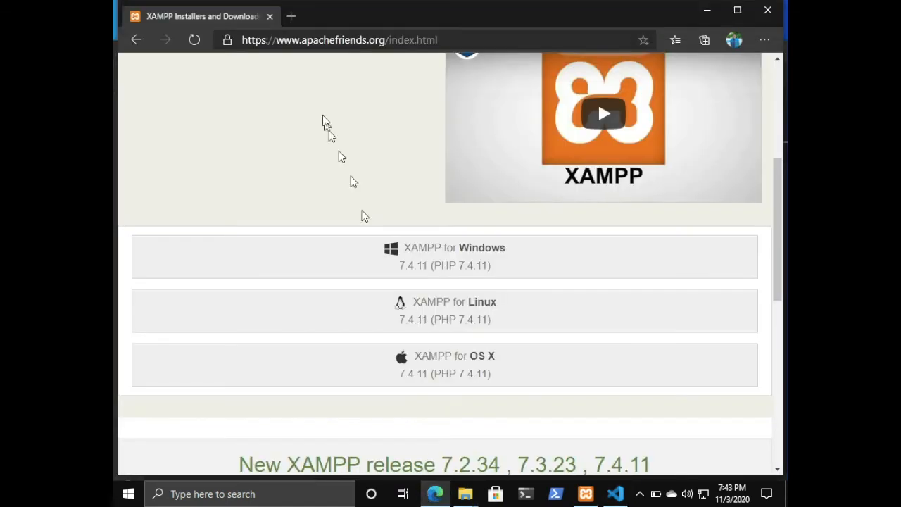
pyautogui.click(291, 19)
pyautogui.write('localhost/in')
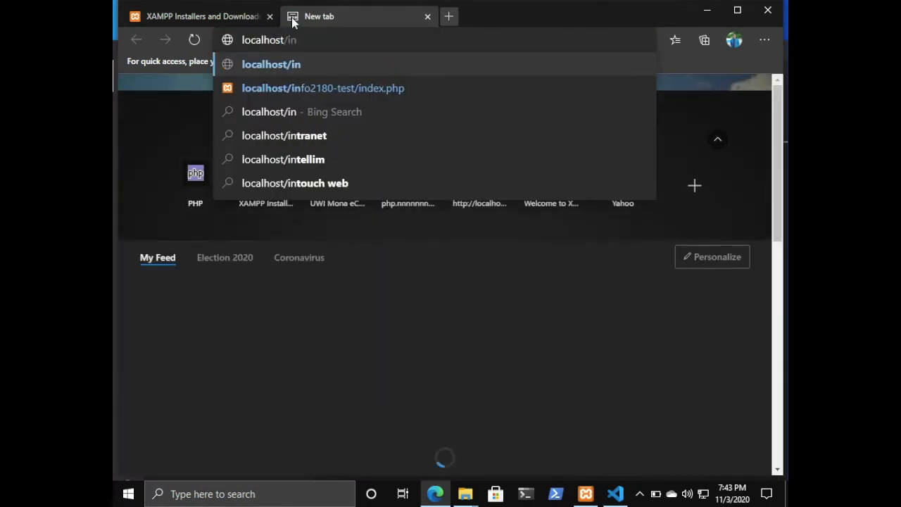
pyautogui.write('fo2180')
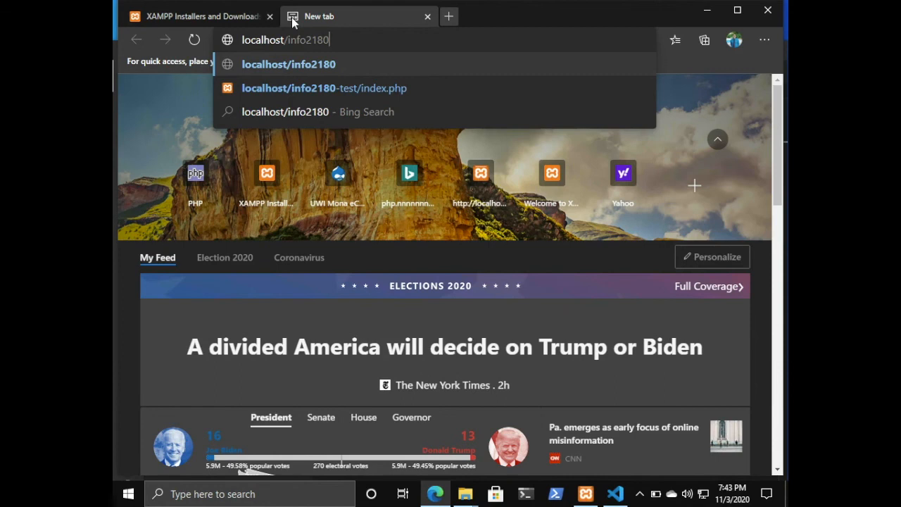
pyautogui.write('-test.php')
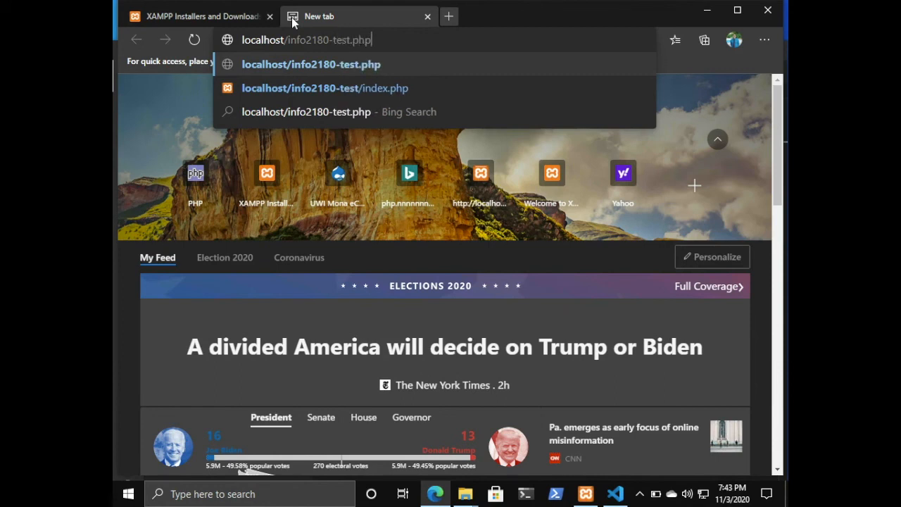